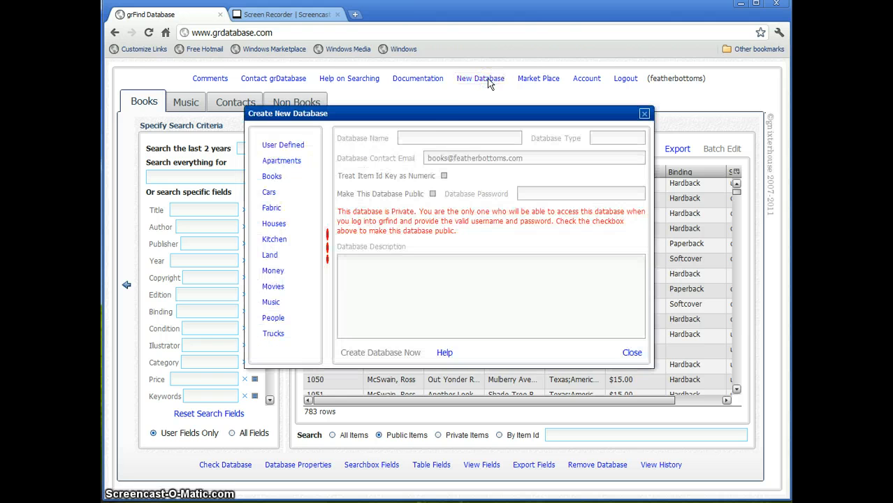
# Create a public database from the Books template and dismiss the congratulations message
pyautogui.click(272, 179)
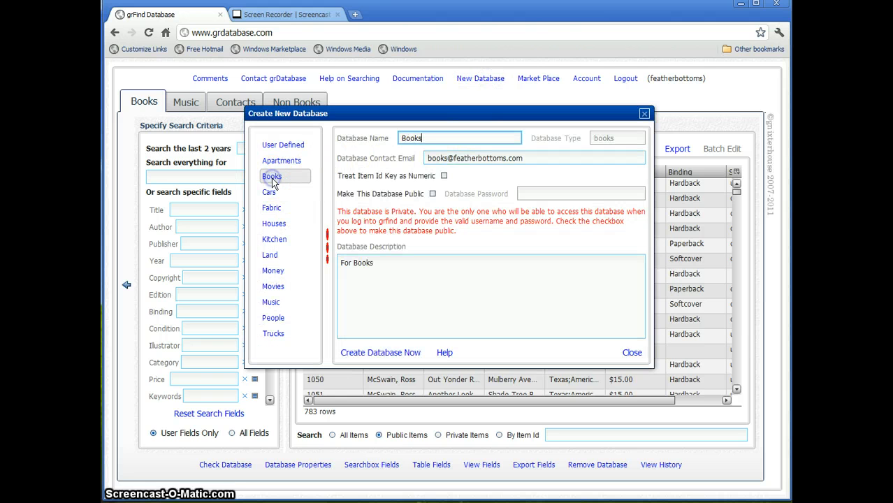
pyautogui.click(433, 195)
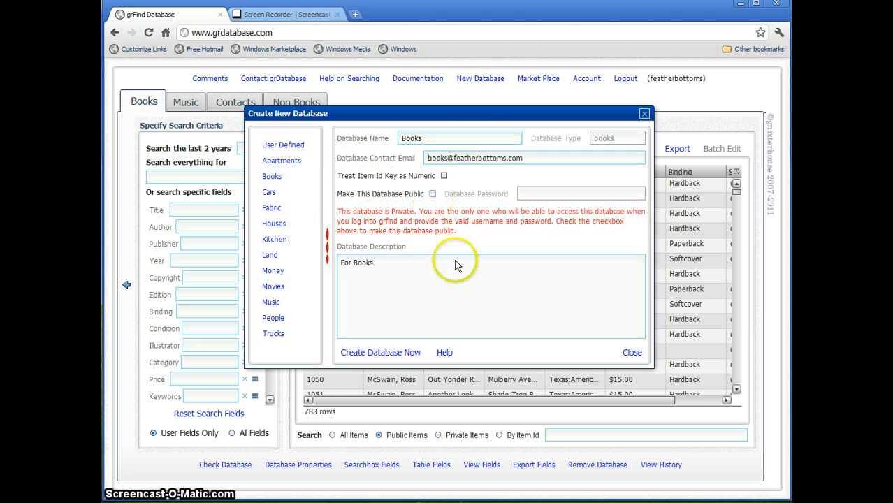
pyautogui.click(393, 354)
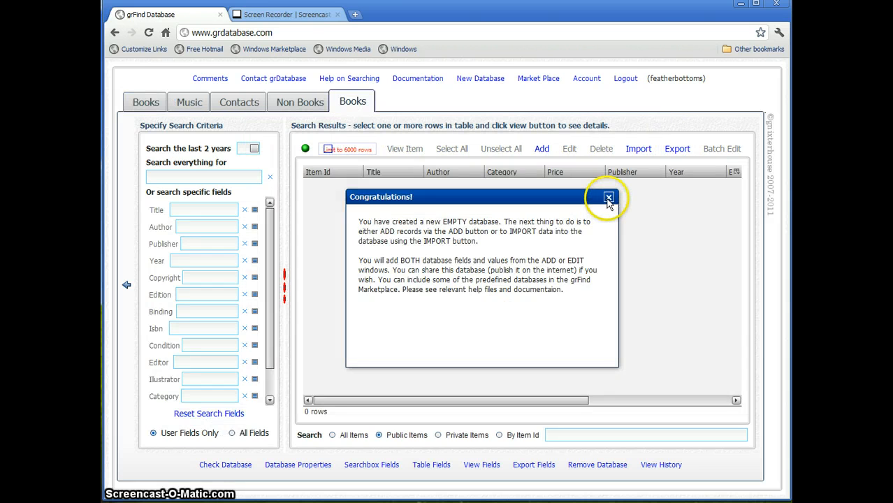
pyautogui.click(608, 198)
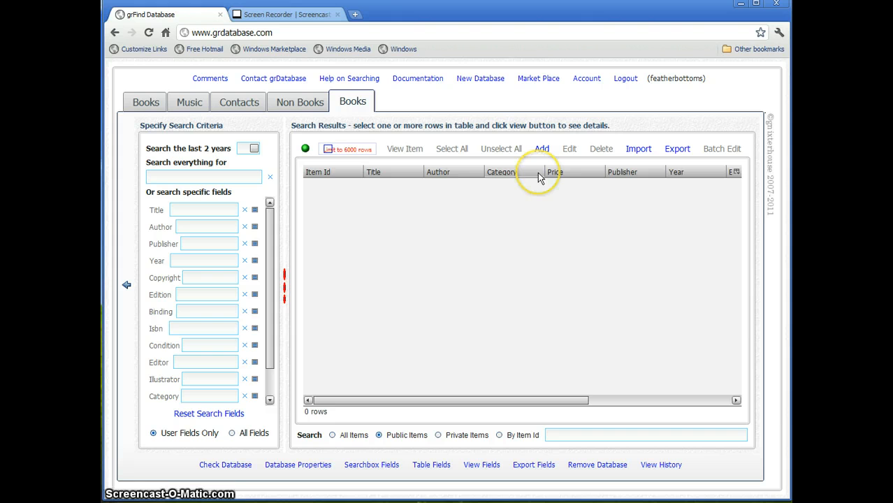
# Start an import and load booksforyou.csv into the CSV upload window
pyautogui.click(633, 150)
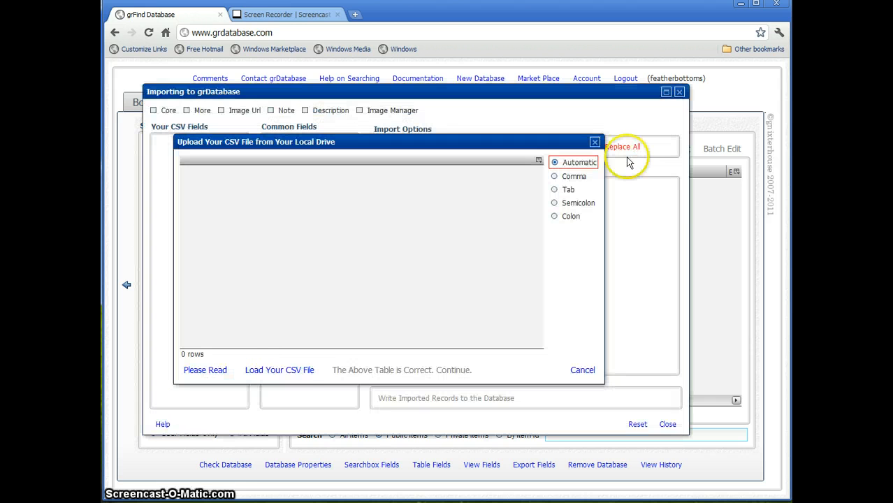
pyautogui.click(290, 373)
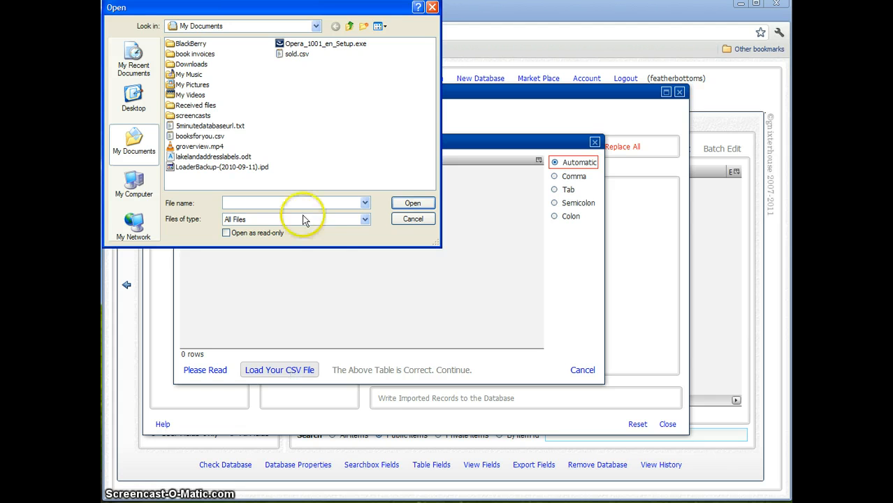
pyautogui.click(199, 137)
pyautogui.click(416, 205)
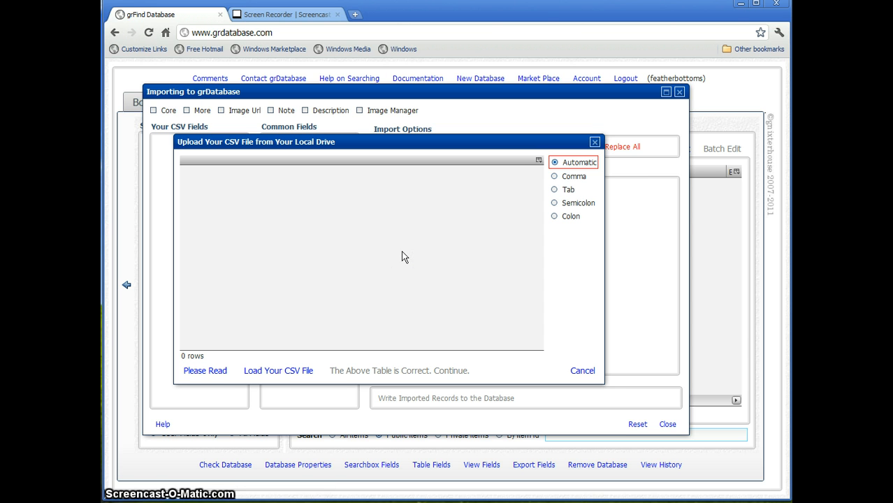
# Let the booksforyou.csv preview load, scroll it sideways, and open the CSV format help
pyautogui.click(398, 251)
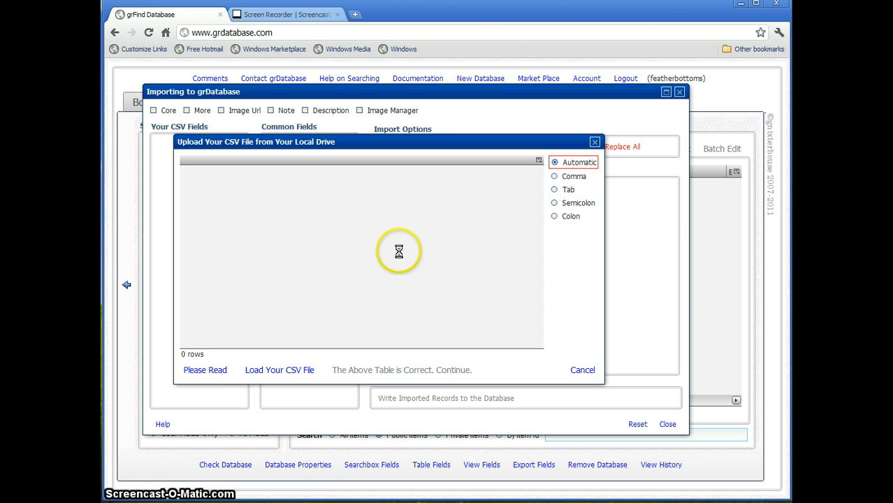
pyautogui.click(346, 197)
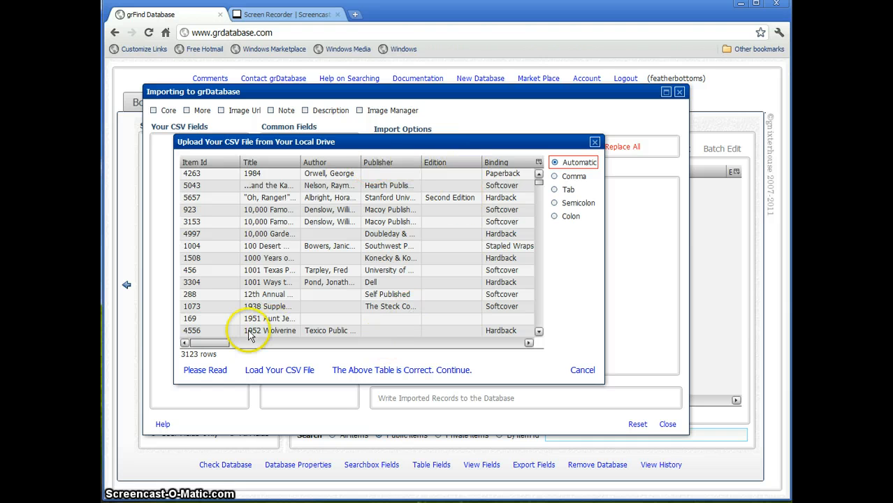
pyautogui.moveTo(221, 340); pyautogui.dragTo(271, 349)
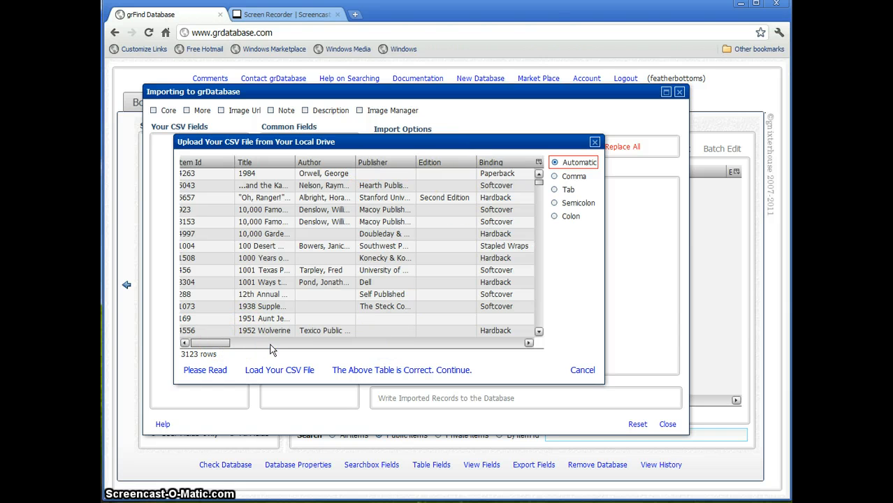
pyautogui.click(212, 372)
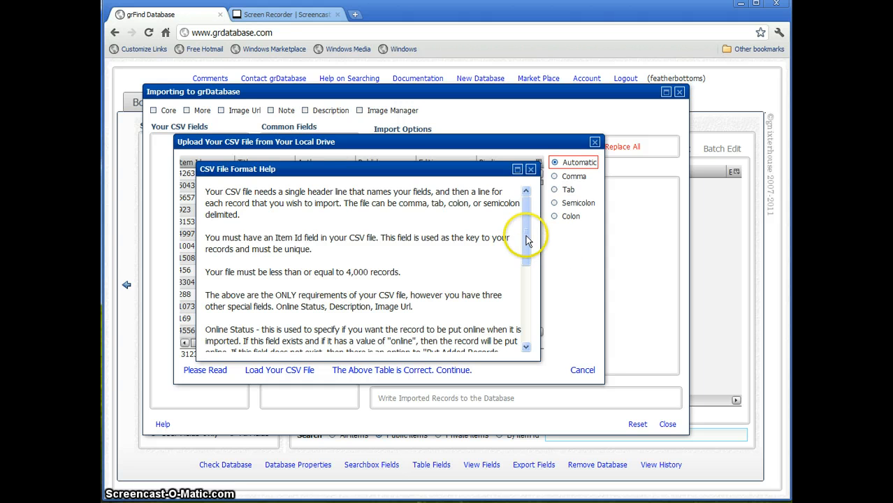
pyautogui.moveTo(526, 236); pyautogui.dragTo(527, 256)
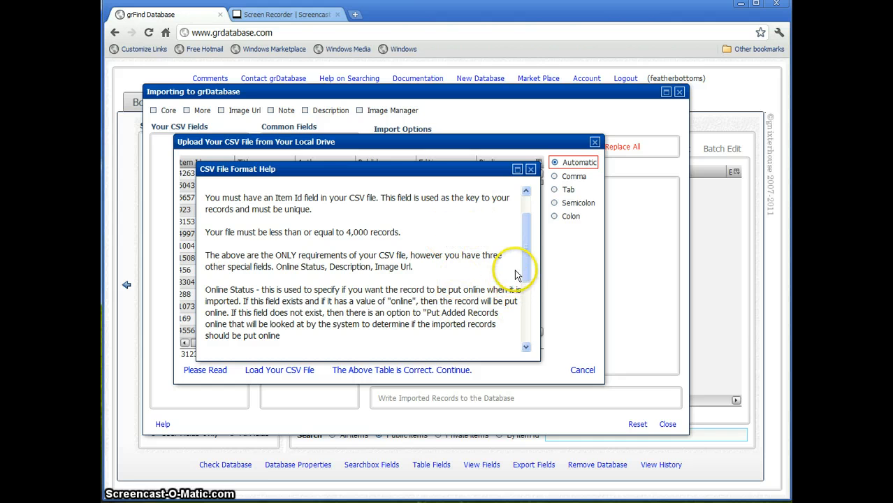
pyautogui.moveTo(528, 258); pyautogui.dragTo(526, 273)
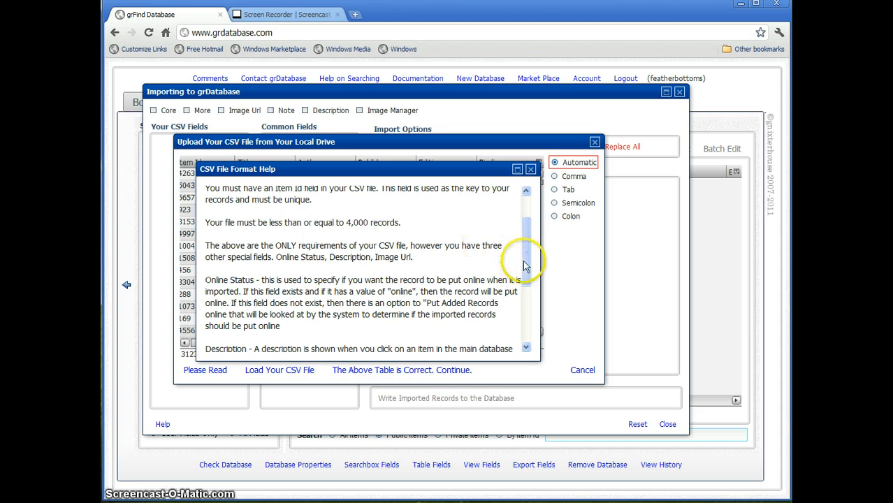
pyautogui.moveTo(526, 260); pyautogui.dragTo(526, 294)
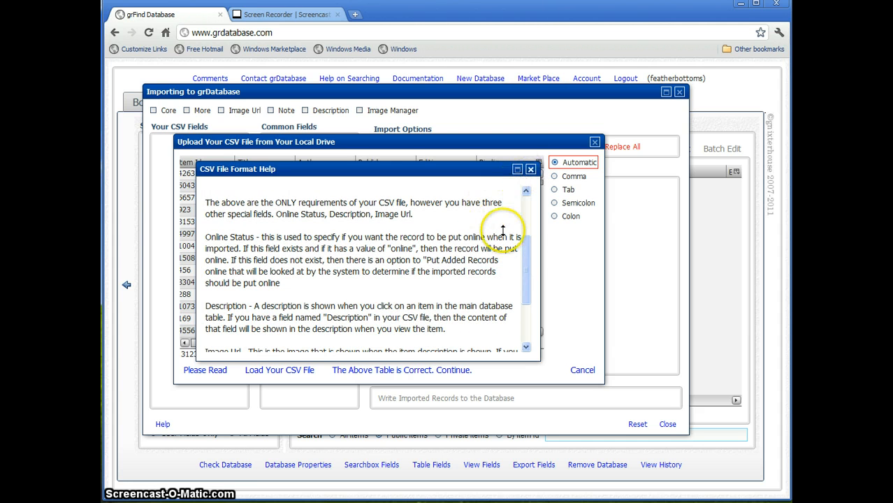
# Close the help, accept the previewed table, dismiss the field-list message, and scroll Common Fields
pyautogui.click(531, 170)
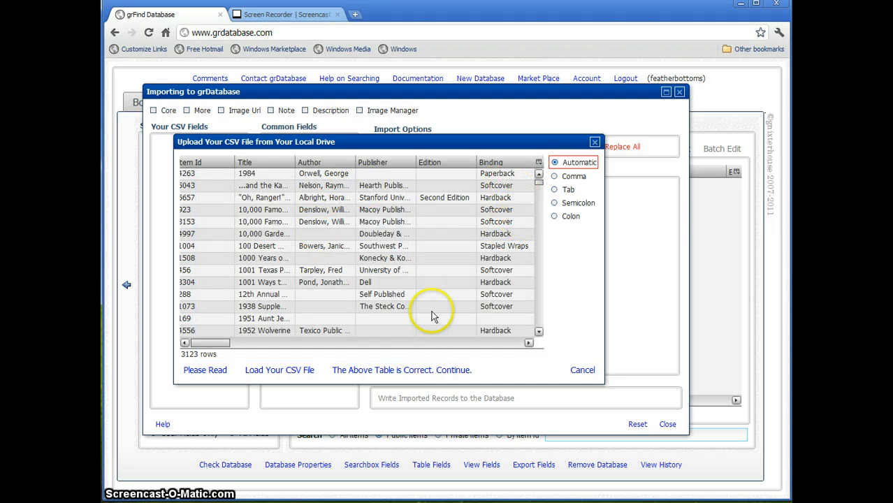
pyautogui.click(406, 375)
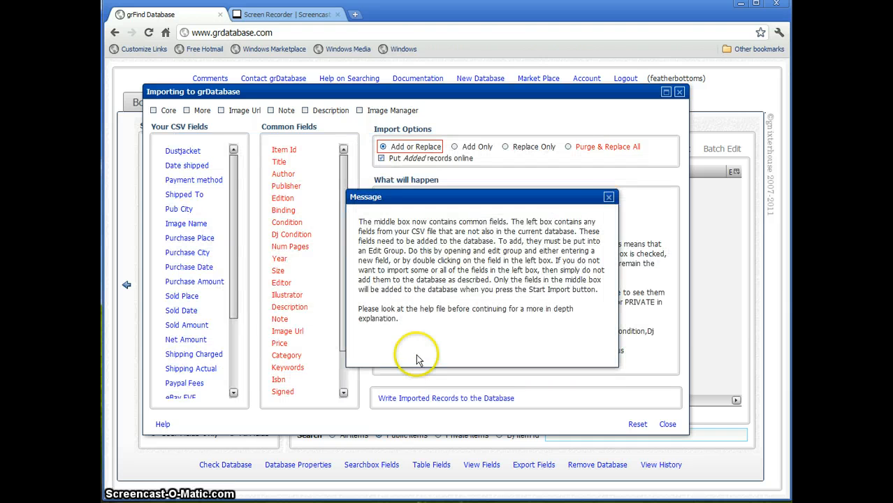
pyautogui.click(609, 198)
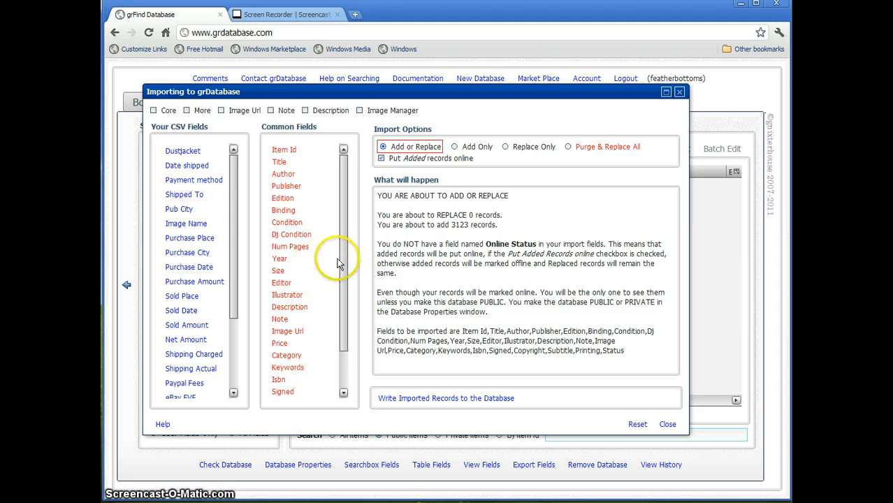
pyautogui.moveTo(343, 281); pyautogui.dragTo(344, 303)
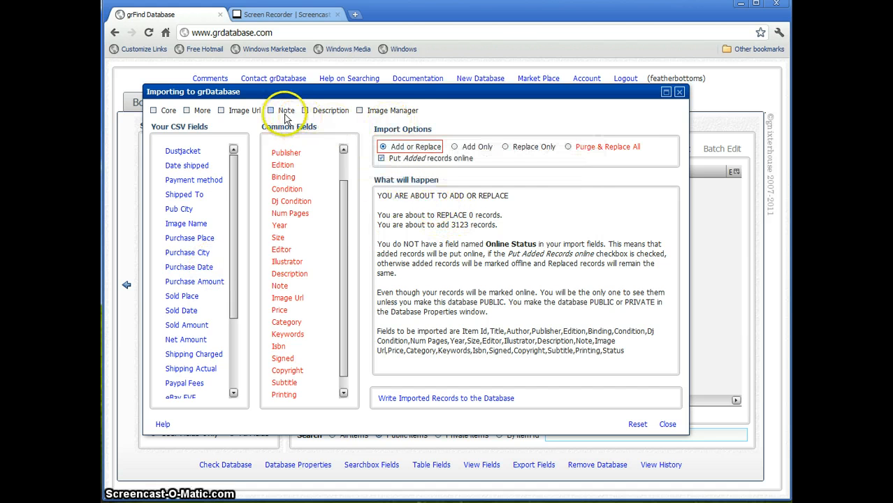
# Create a new field group named 'Import Fields' from the More group
pyautogui.click(188, 110)
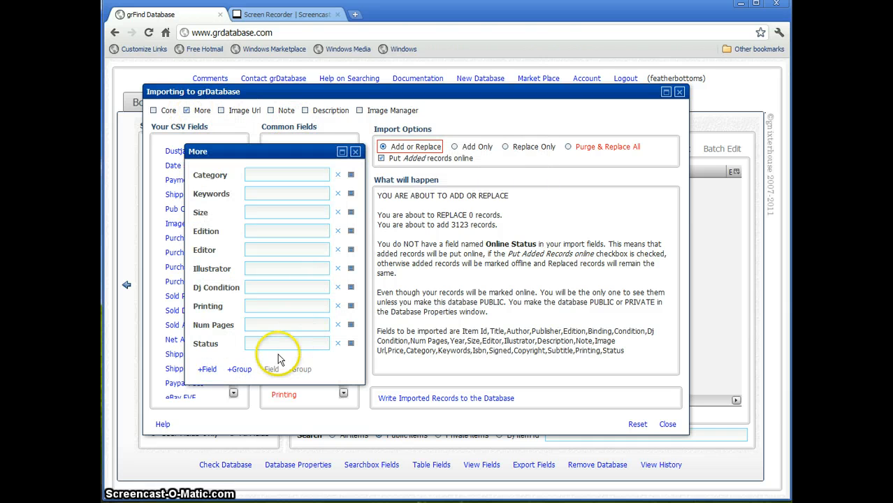
pyautogui.click(237, 369)
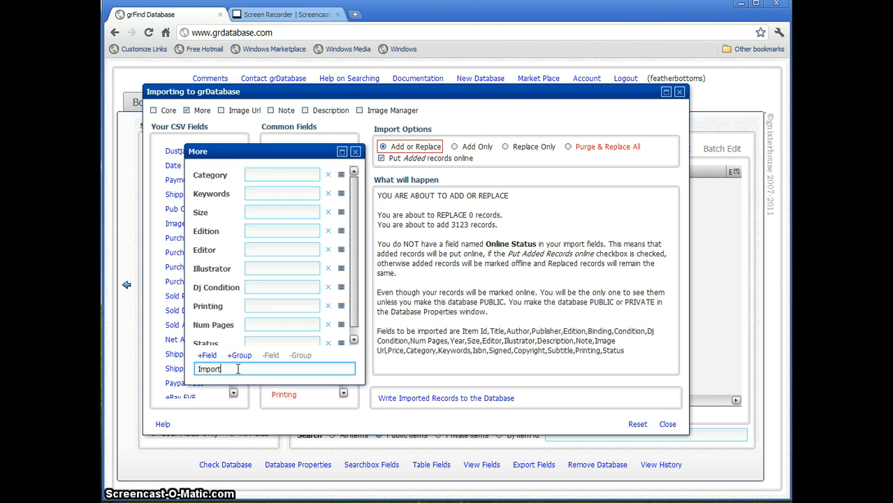
pyautogui.write('Import Fields')
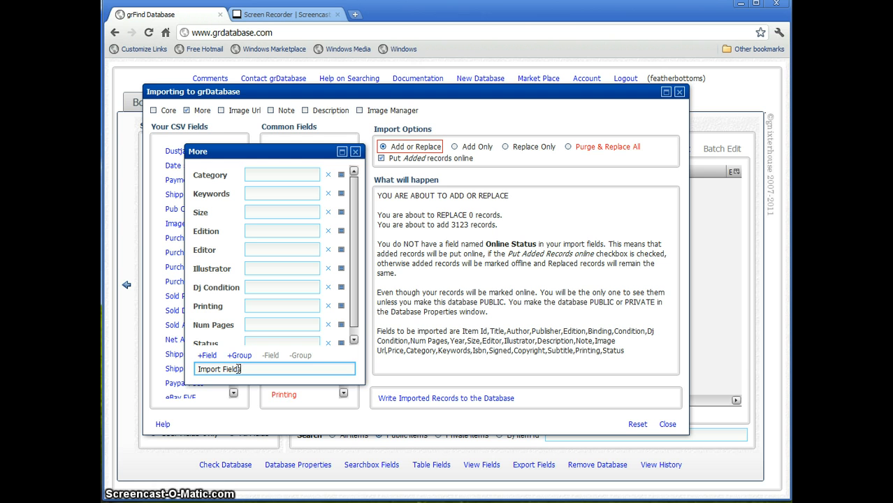
pyautogui.press('Return')
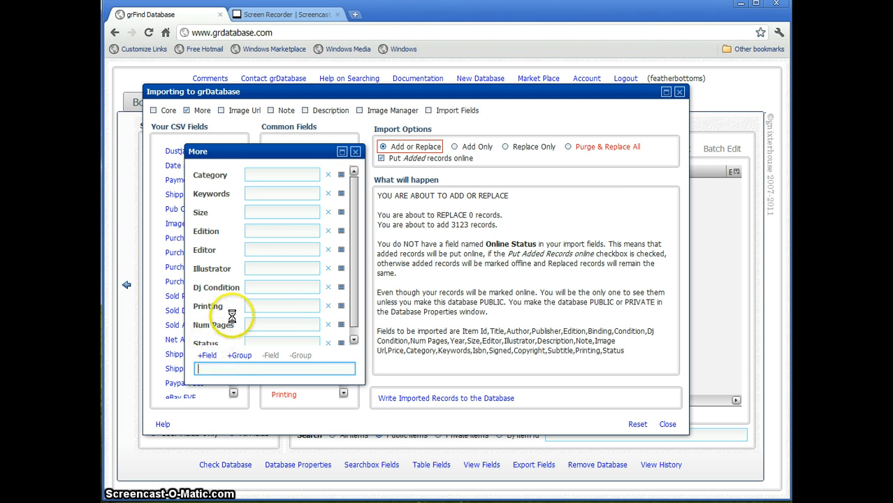
pyautogui.click(355, 152)
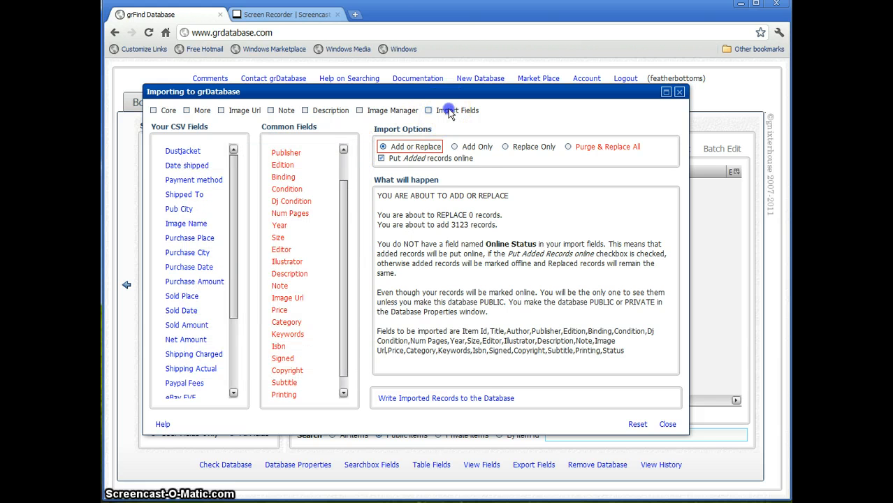
# Add Purchase Place, Sold Date and Sold Amount to Import Fields, then select Sold Place
pyautogui.click(429, 111)
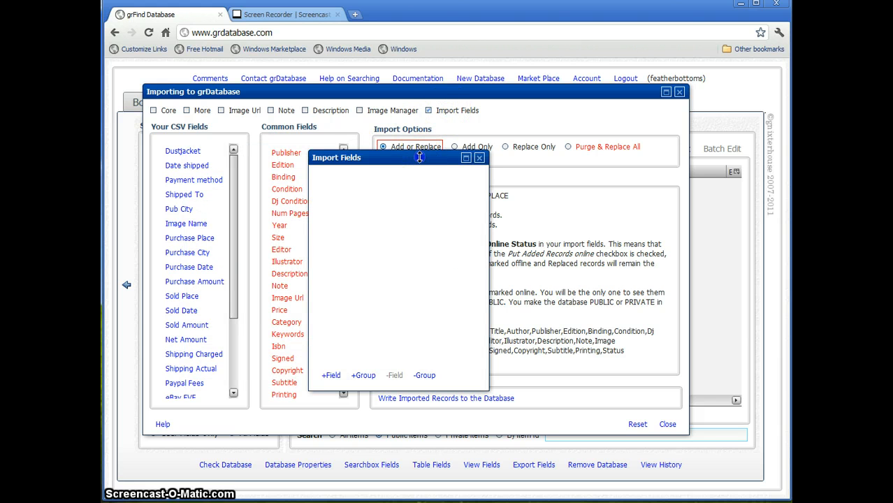
pyautogui.moveTo(443, 158); pyautogui.dragTo(467, 157)
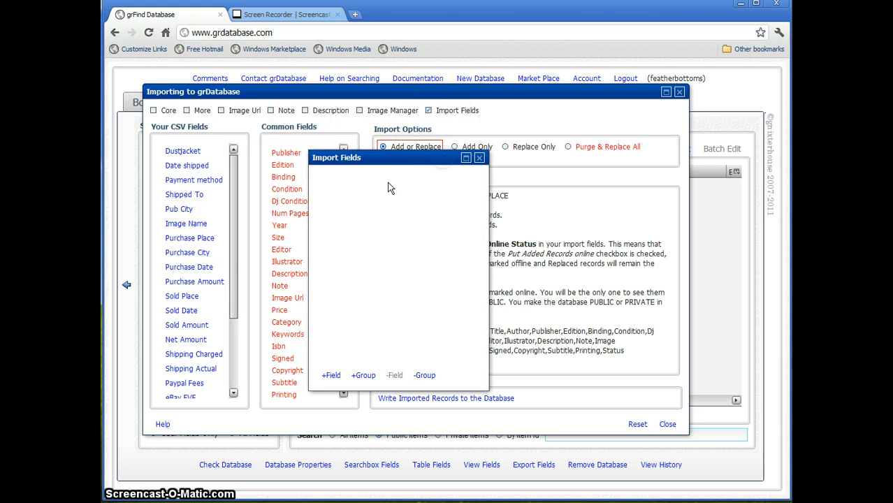
pyautogui.click(191, 241)
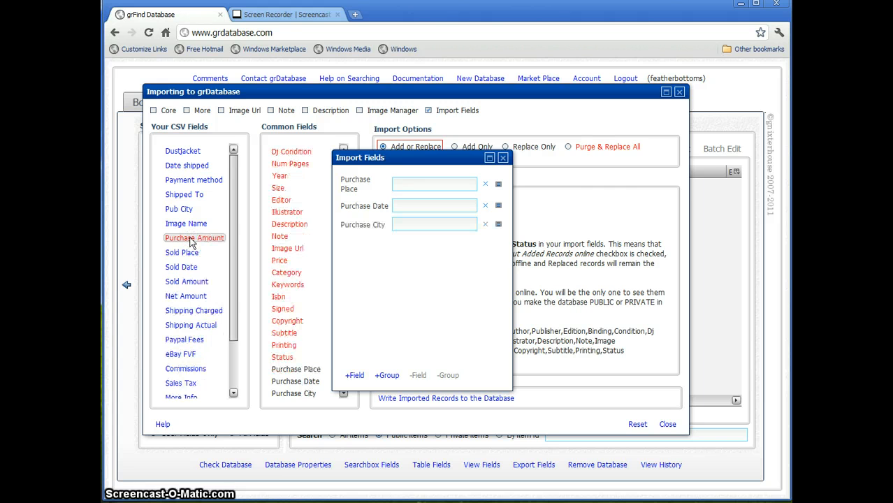
pyautogui.click(189, 282)
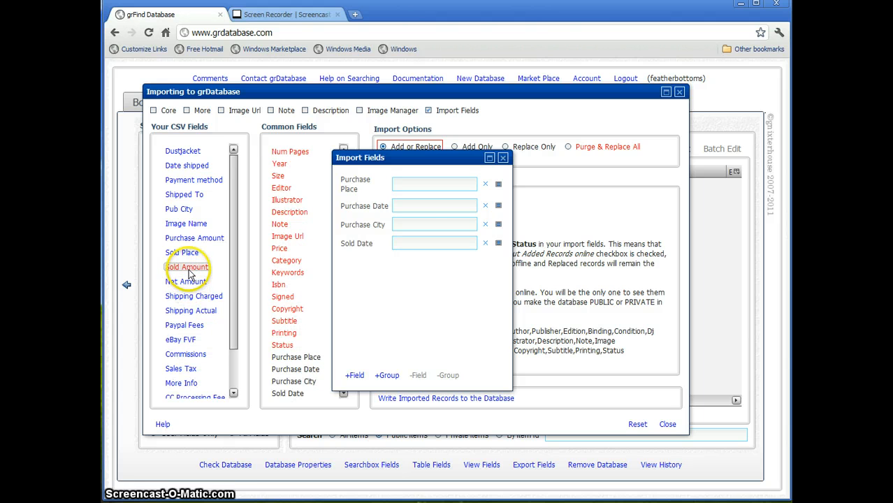
pyautogui.click(188, 267)
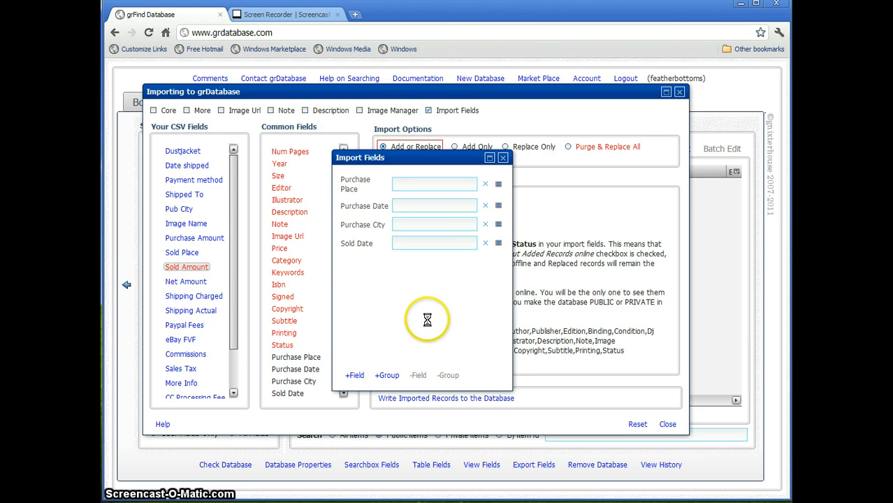
pyautogui.click(504, 158)
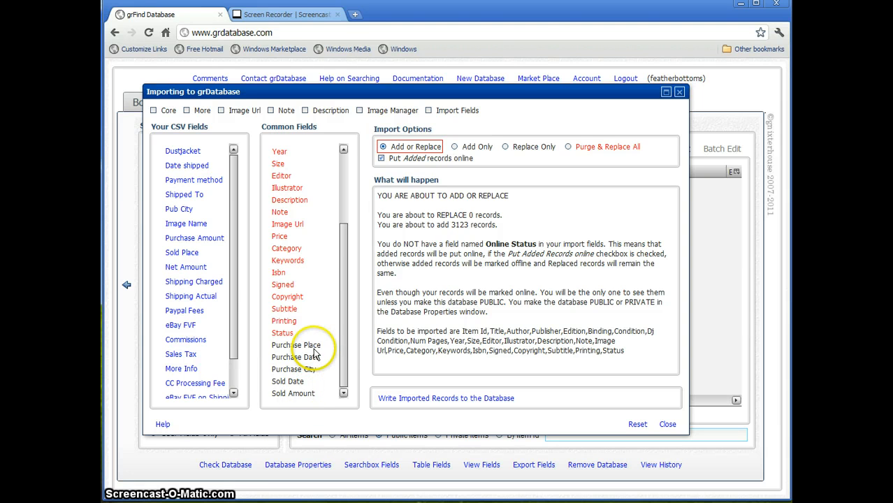
pyautogui.moveTo(341, 339); pyautogui.dragTo(349, 210)
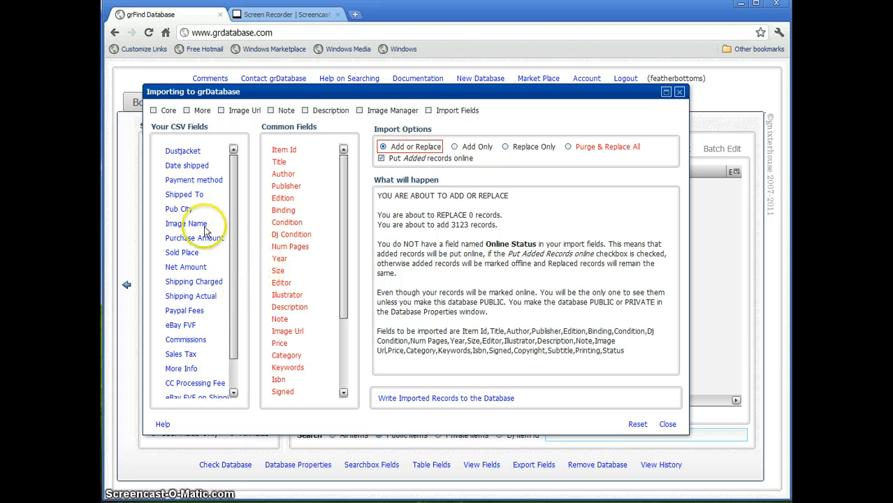
pyautogui.click(198, 255)
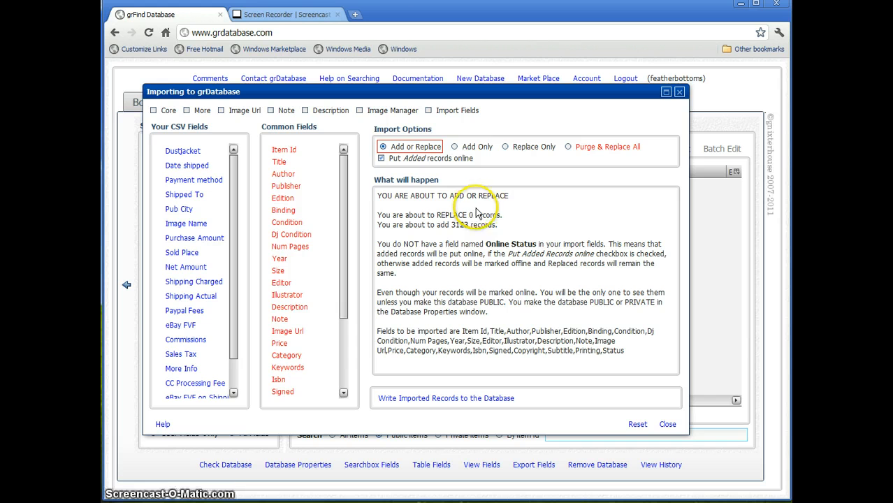
# Compare Add Only, Replace Only and Purge & Replace All, then return to Add or Replace
pyautogui.click(479, 148)
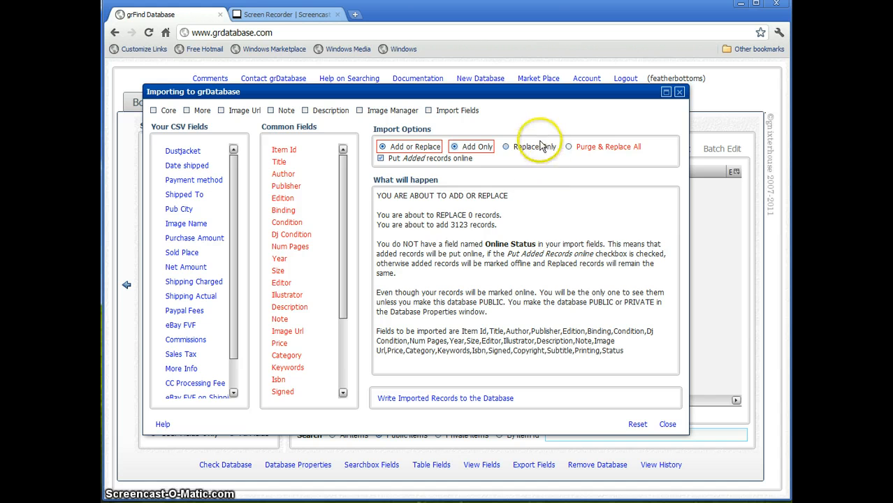
pyautogui.click(506, 147)
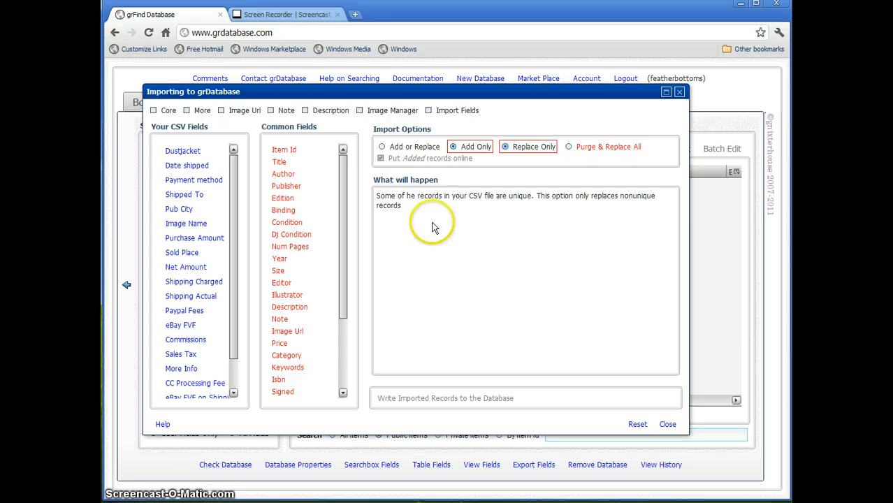
pyautogui.click(598, 148)
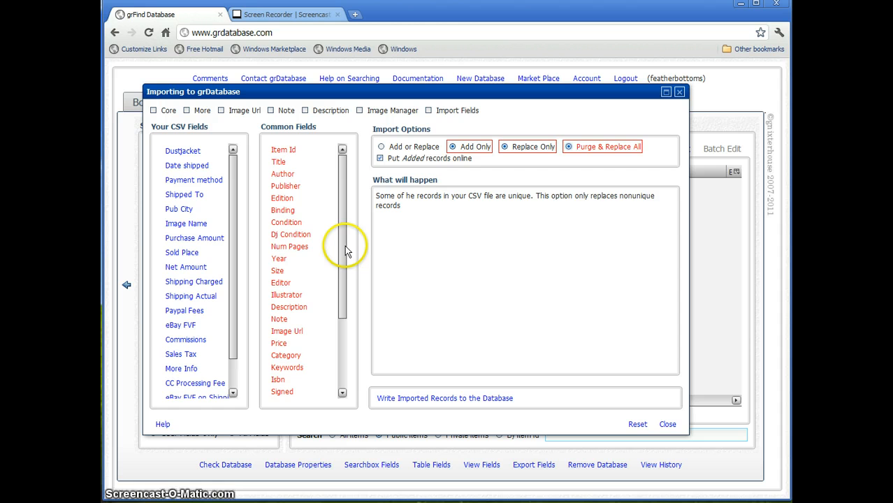
pyautogui.click(429, 255)
pyautogui.click(386, 147)
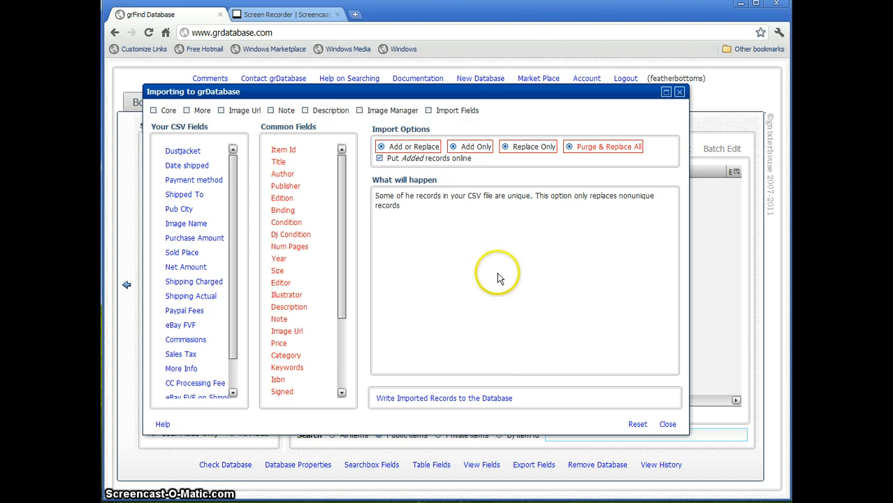
# Write the 3123 imported records to Books, save the field setup, and close the import window
pyautogui.click(456, 398)
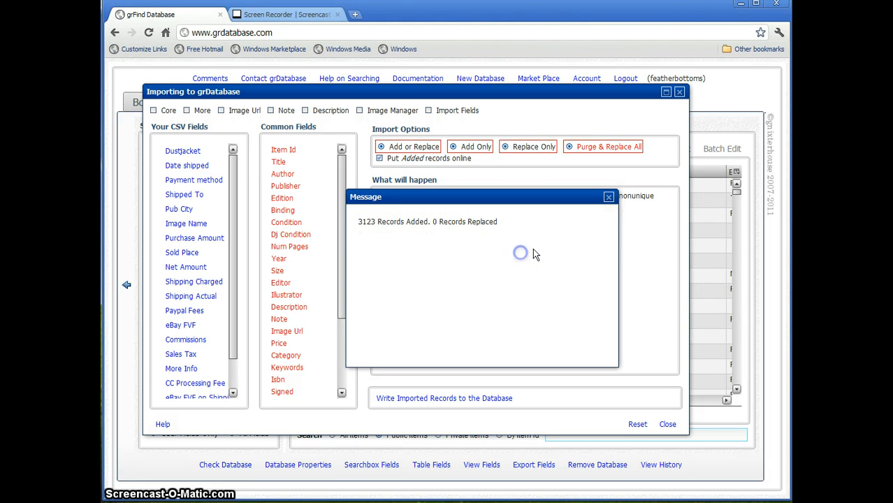
pyautogui.click(608, 197)
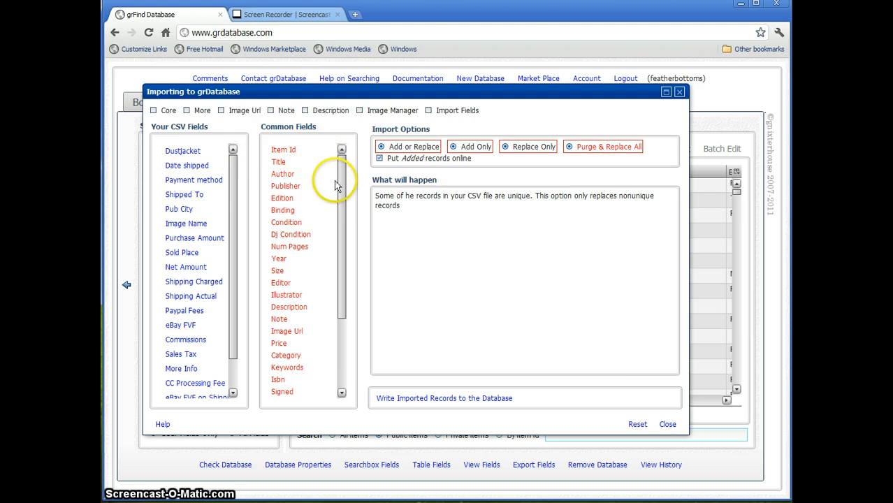
pyautogui.moveTo(340, 193); pyautogui.dragTo(502, 281)
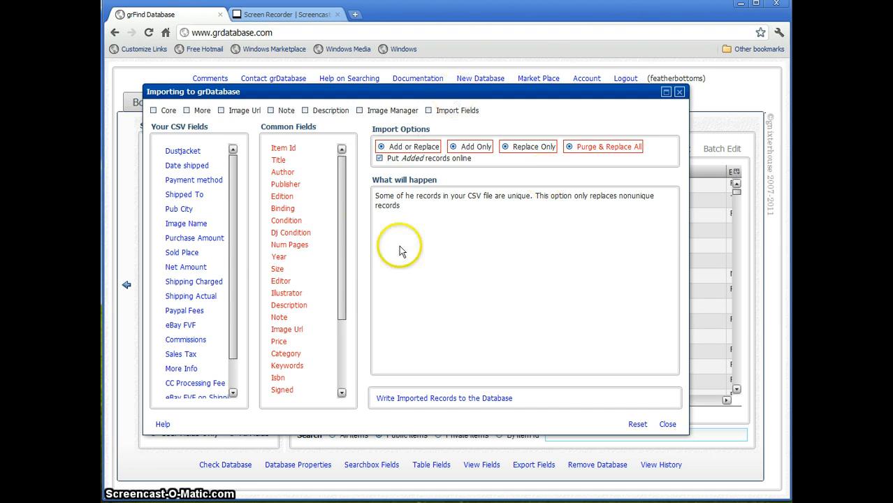
pyautogui.click(664, 424)
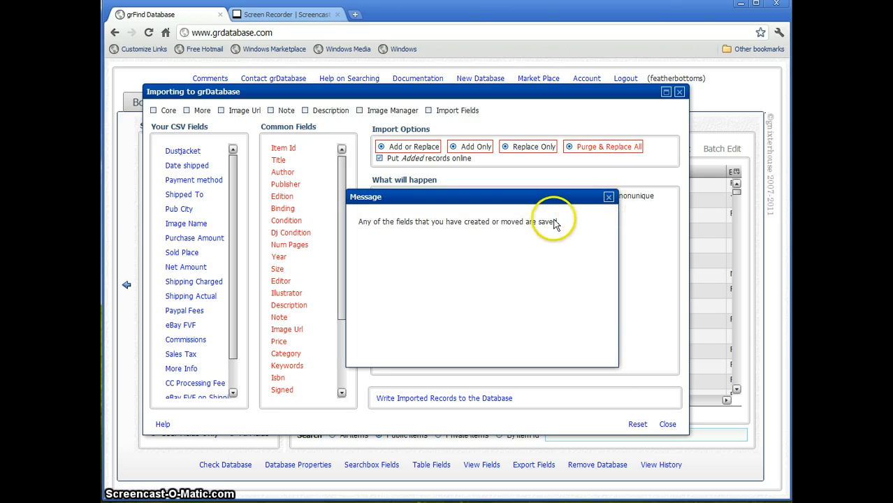
pyautogui.click(609, 198)
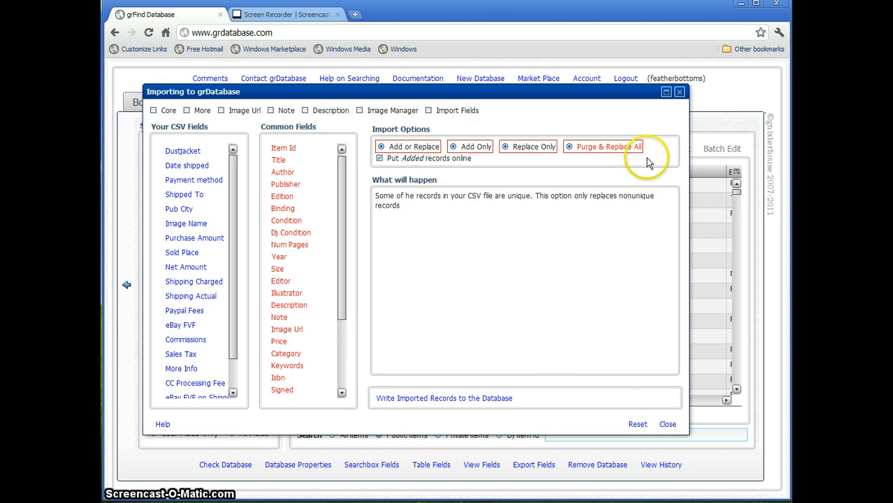
pyautogui.click(678, 92)
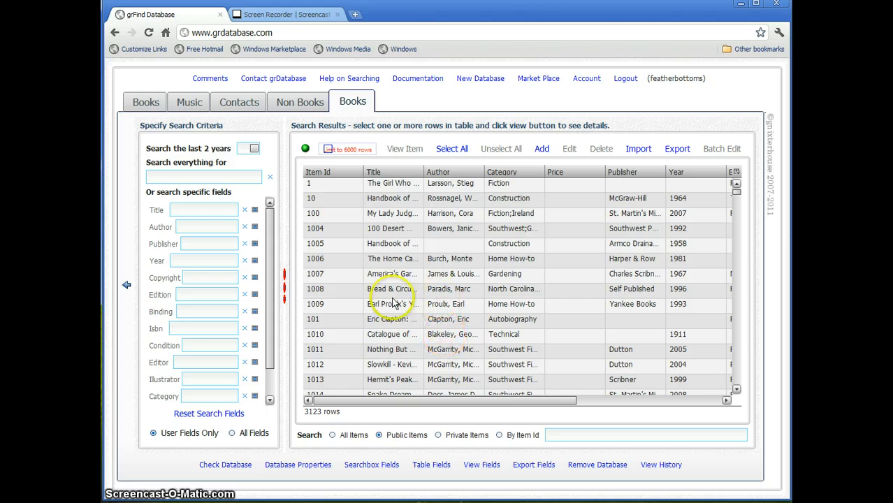
pyautogui.moveTo(271, 360); pyautogui.dragTo(272, 383)
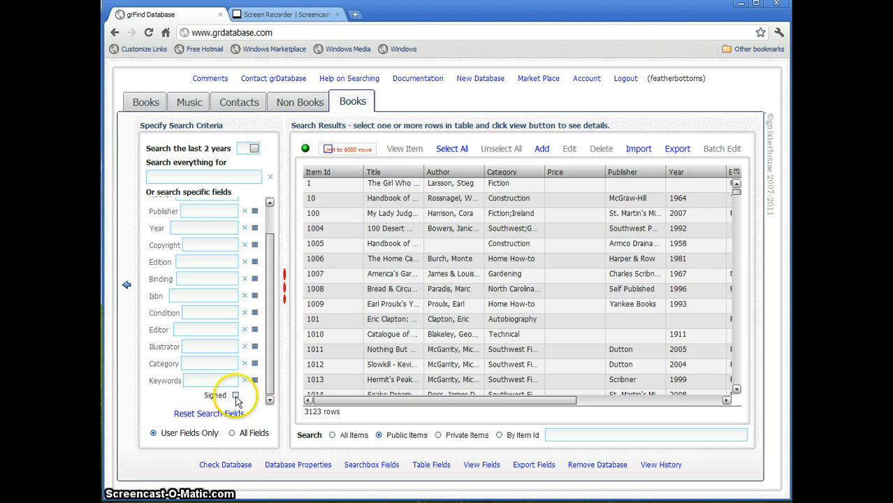
pyautogui.click(235, 395)
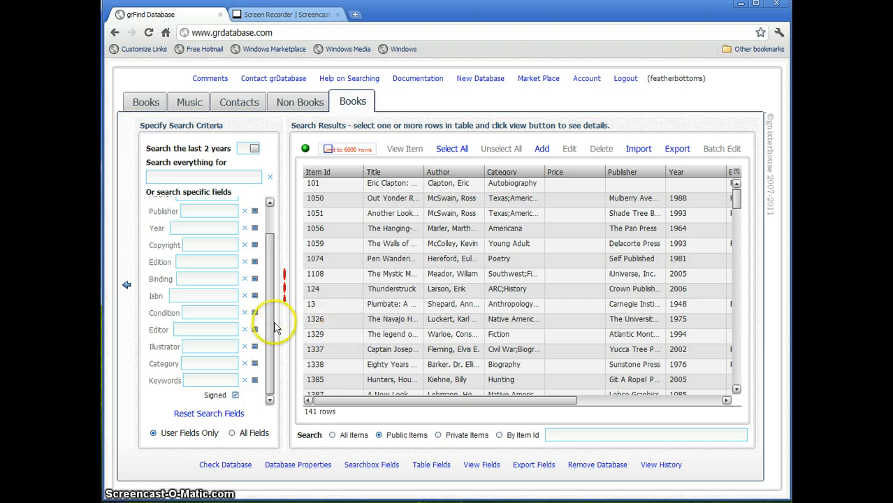
pyautogui.click(580, 434)
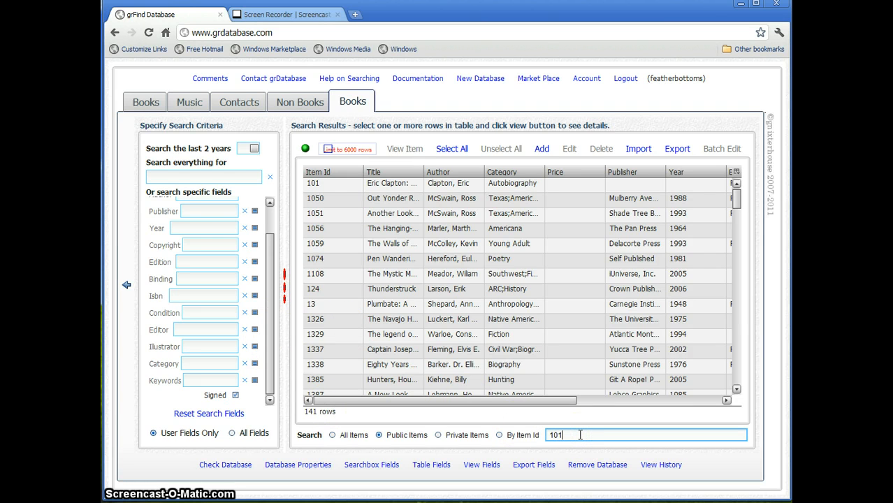
pyautogui.write('101')
pyautogui.click(499, 434)
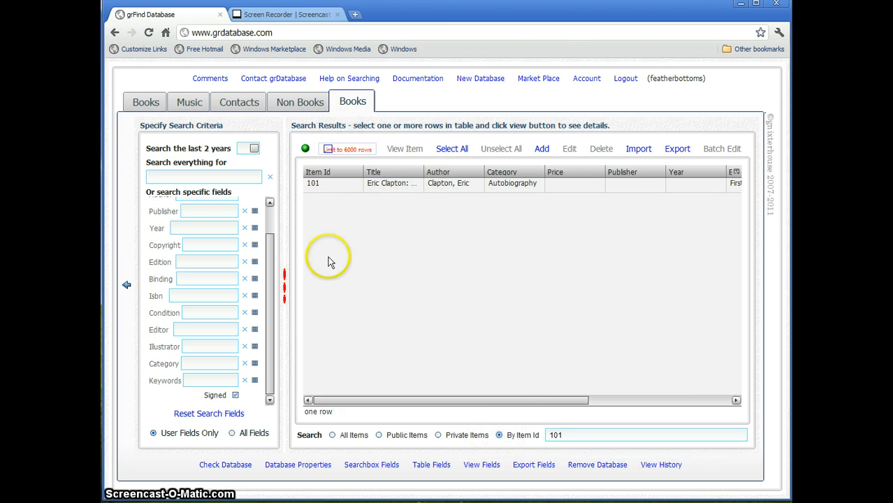
pyautogui.click(236, 396)
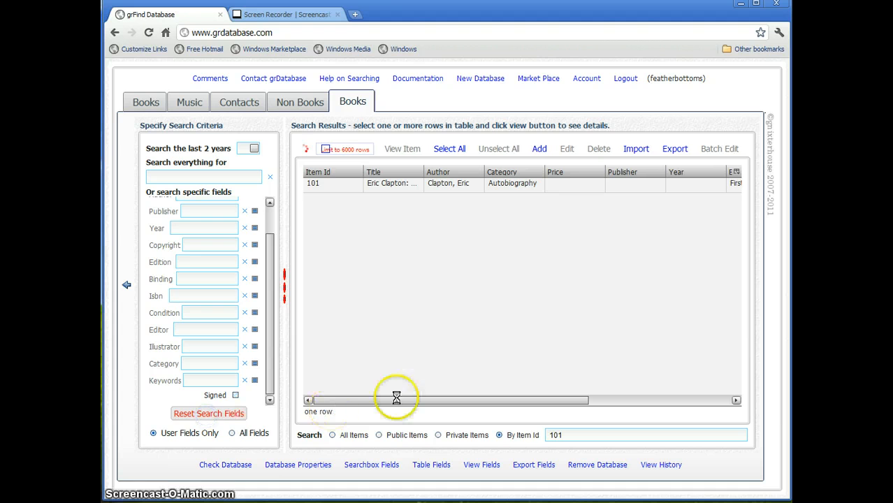
pyautogui.click(395, 437)
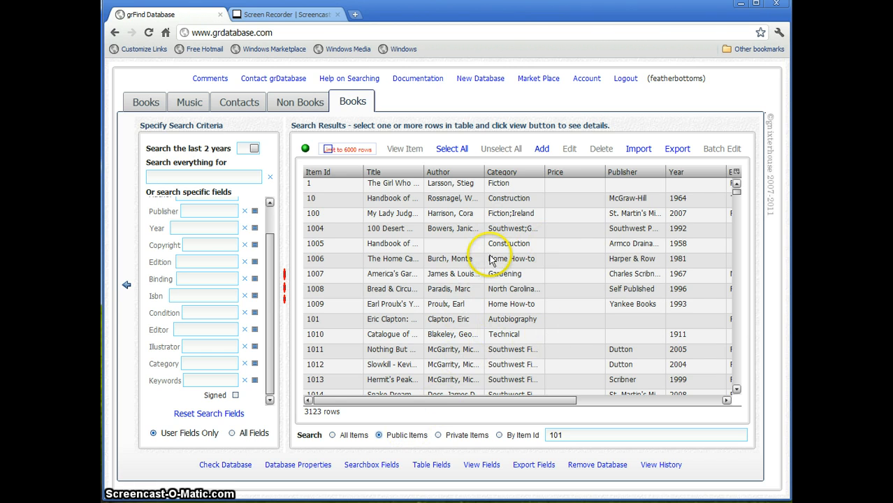
# Start a new CSV import and read the CSV file format help before closing it
pyautogui.click(639, 150)
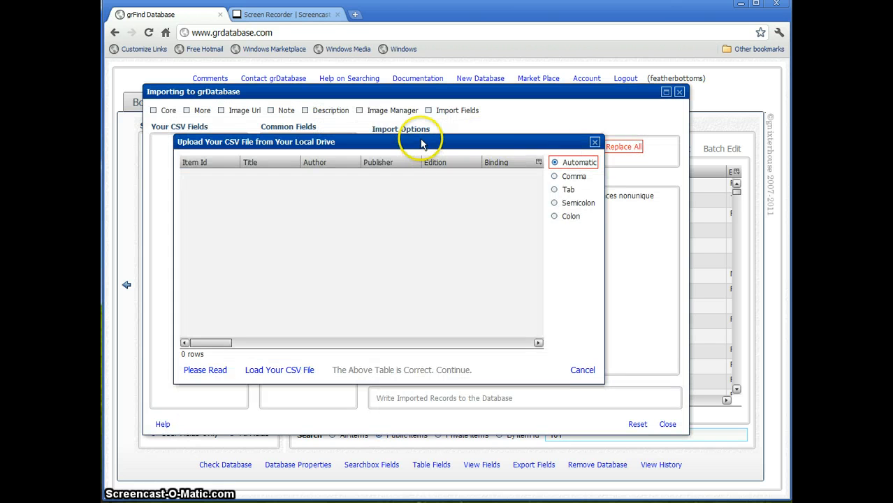
pyautogui.moveTo(428, 147); pyautogui.dragTo(435, 151)
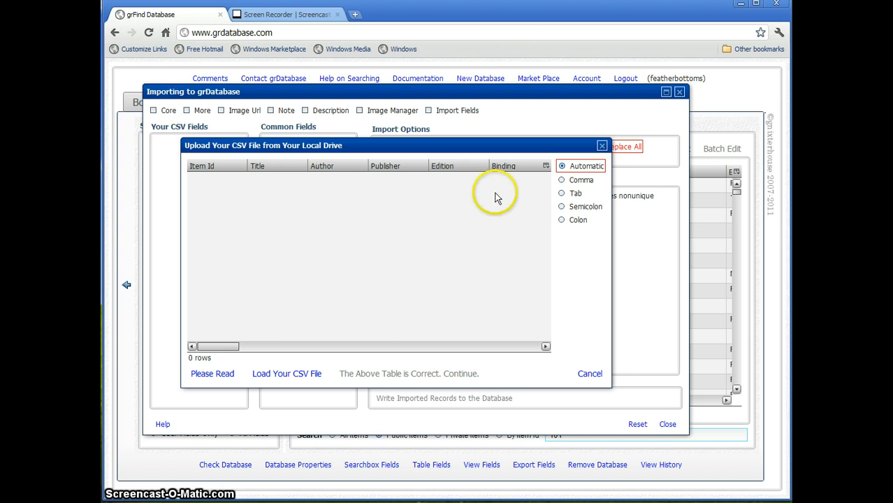
pyautogui.click(213, 374)
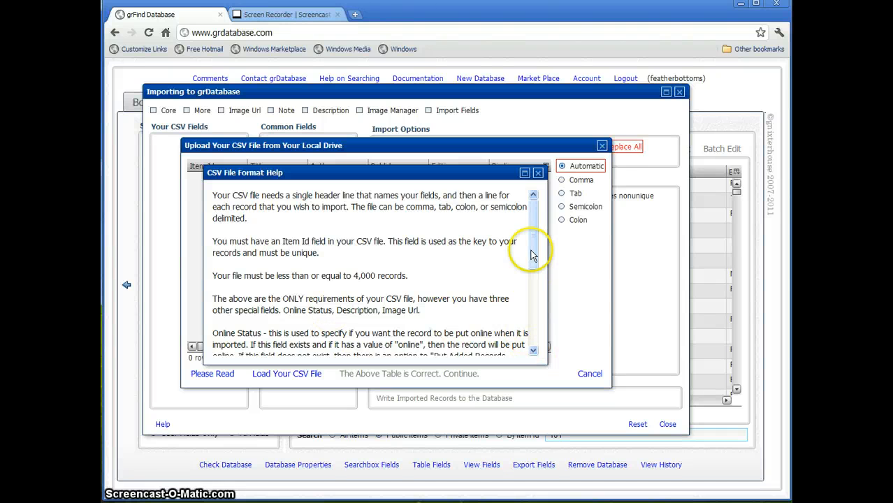
pyautogui.moveTo(531, 253); pyautogui.dragTo(531, 278)
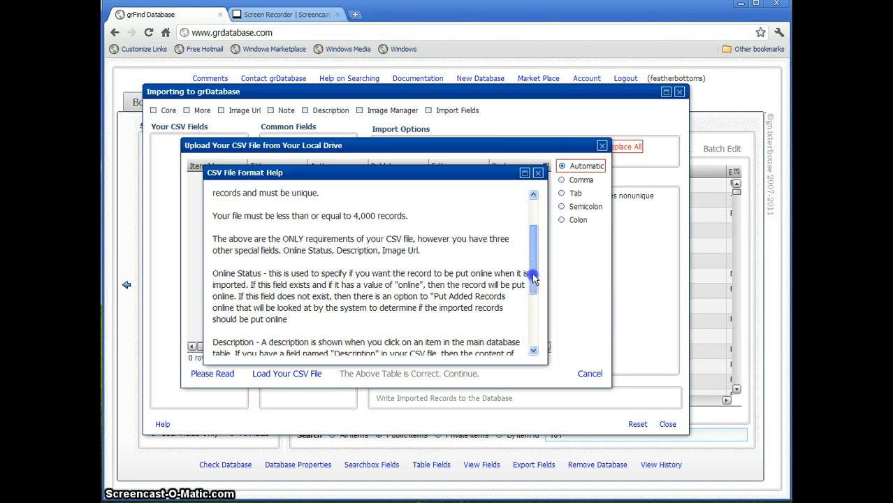
pyautogui.click(538, 174)
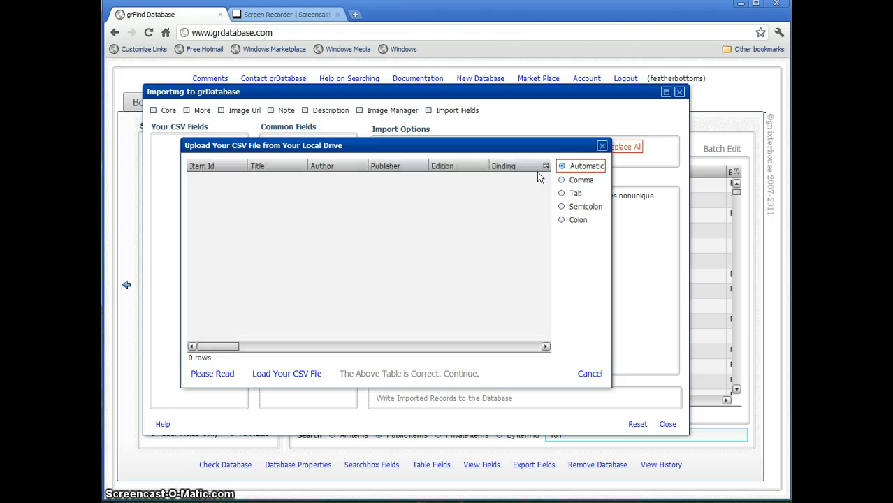
# Close the CSV upload window and display the custom Import Fields group with its five fields
pyautogui.click(602, 147)
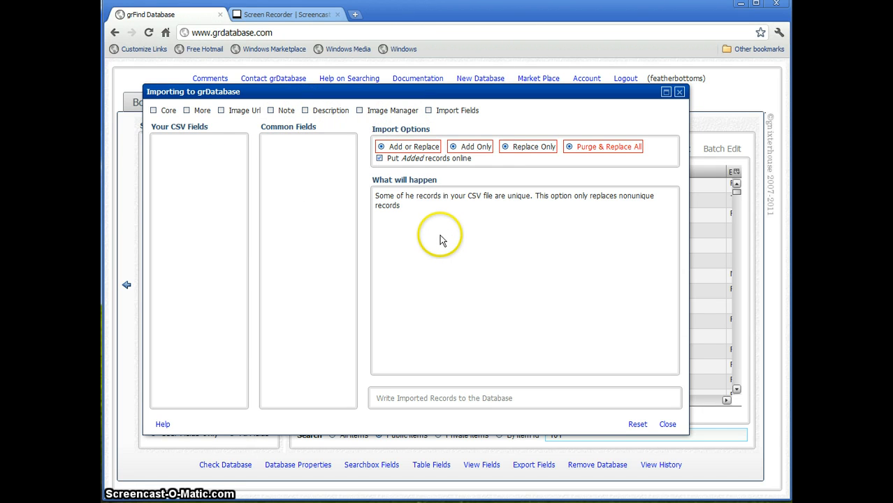
pyautogui.click(451, 114)
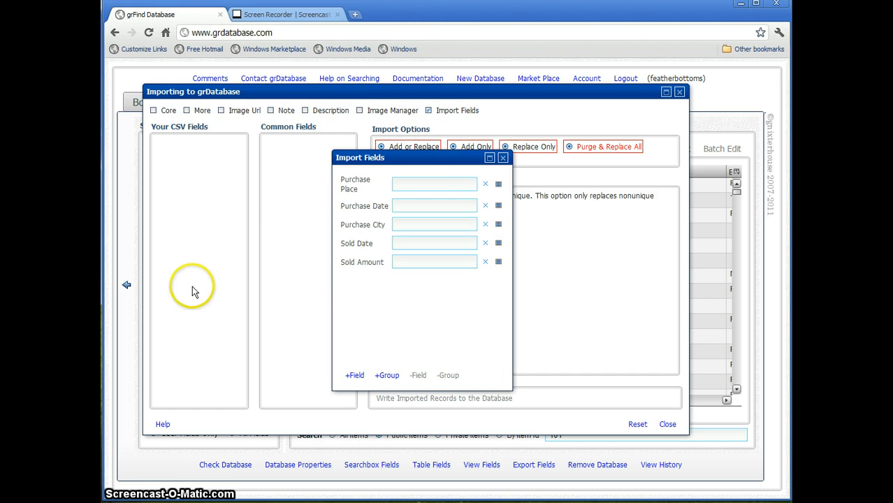
pyautogui.moveTo(426, 157); pyautogui.dragTo(430, 160)
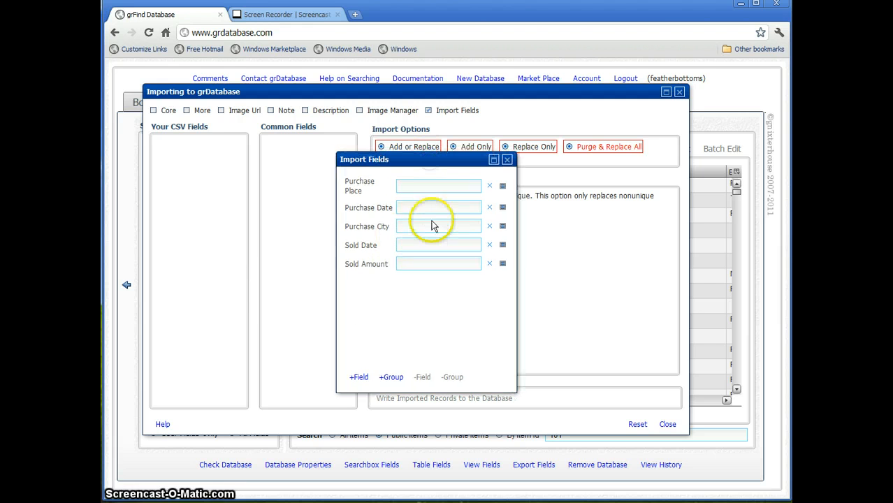
pyautogui.click(392, 322)
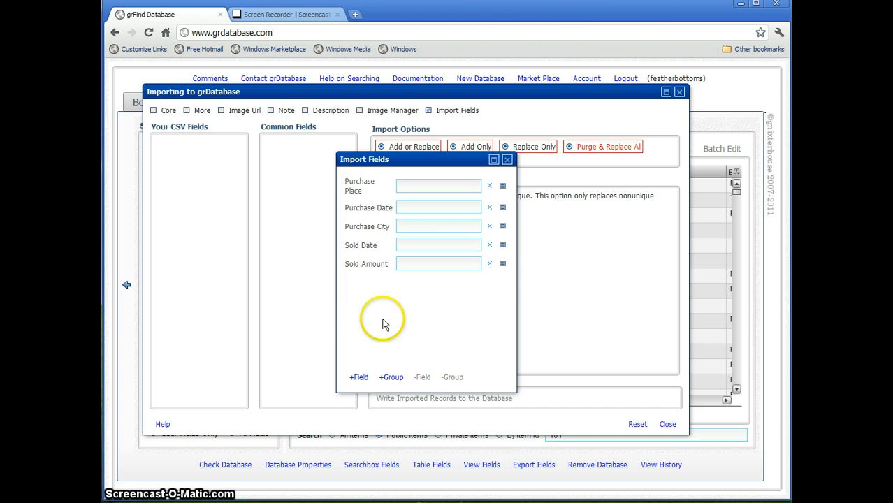